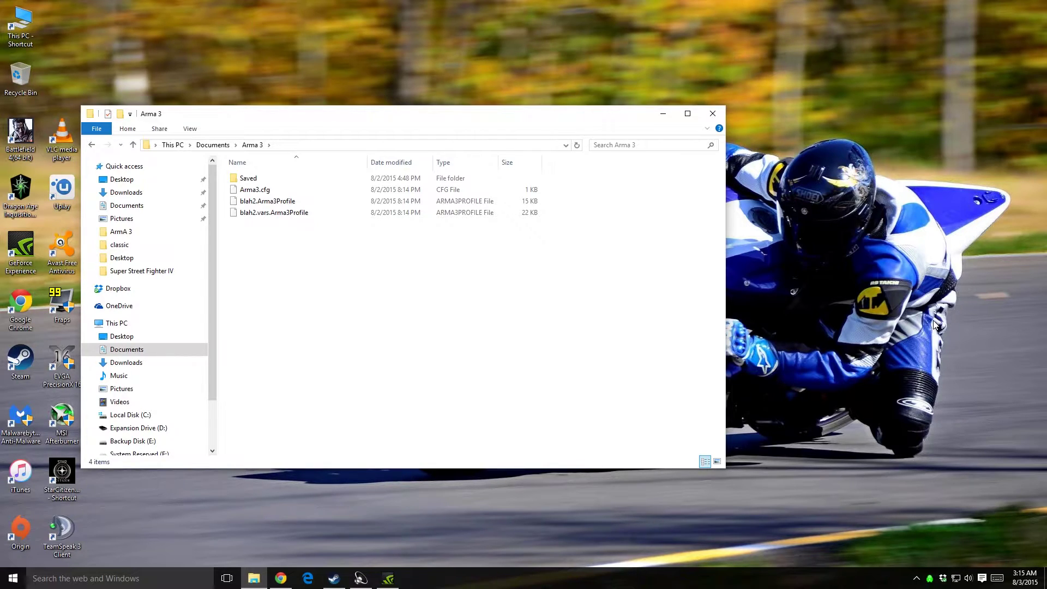
# - Open Windows Settings on the Accounts page to see the local account name
pyautogui.click(9, 582)
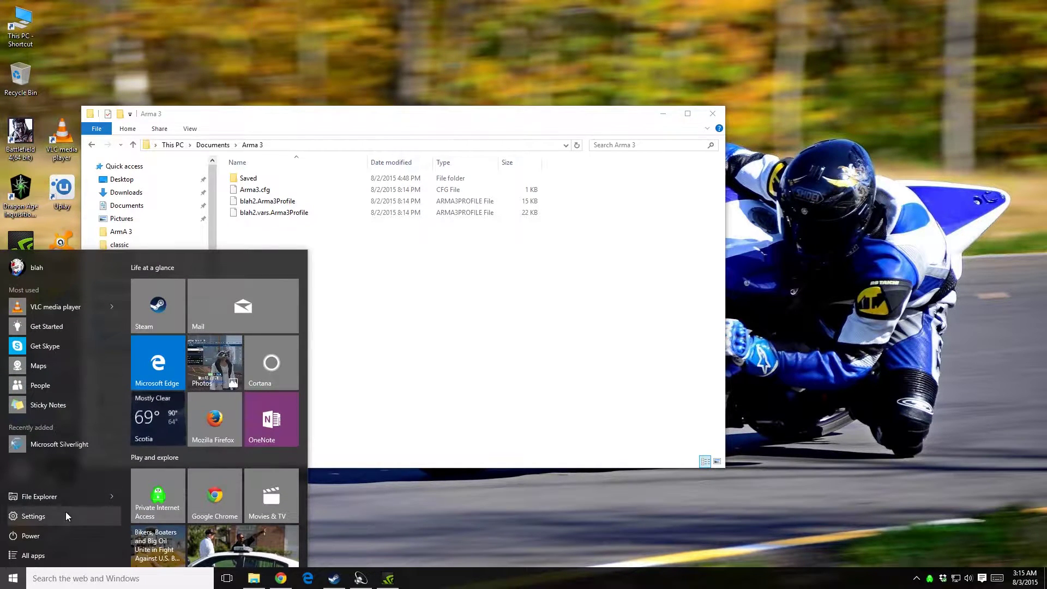
pyautogui.click(34, 516)
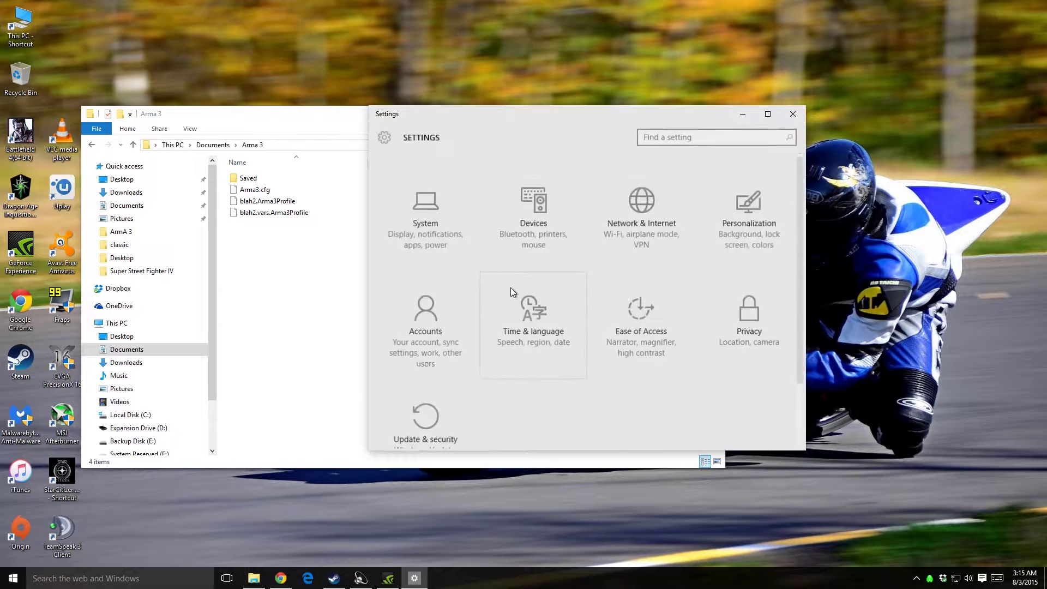
pyautogui.click(423, 327)
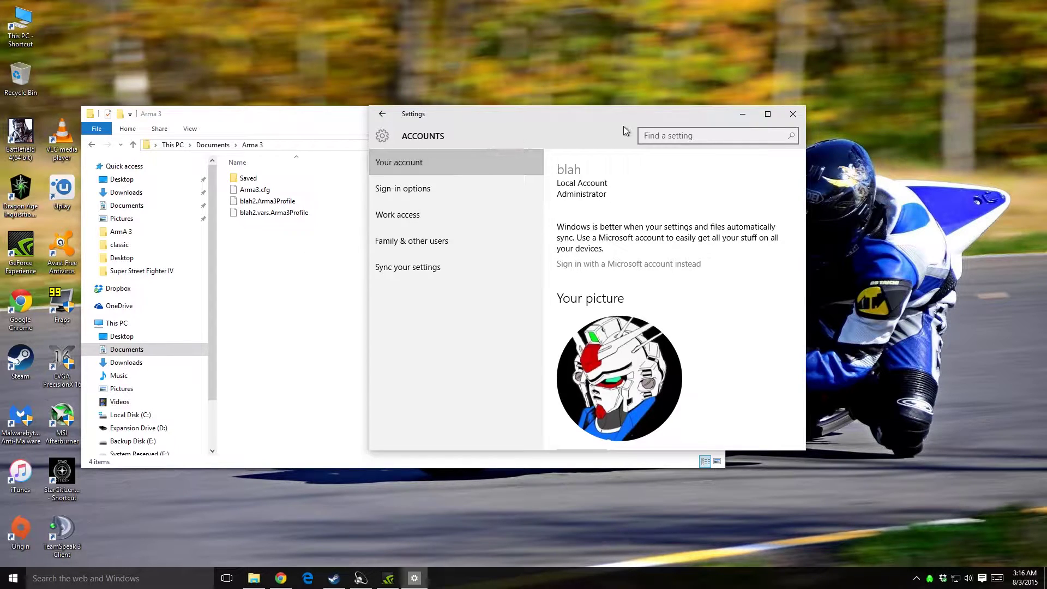
# - Move Settings to the right and bring File Explorer forward, selecting blah2.Arma3Profile
pyautogui.moveTo(646, 122); pyautogui.dragTo(839, 117)
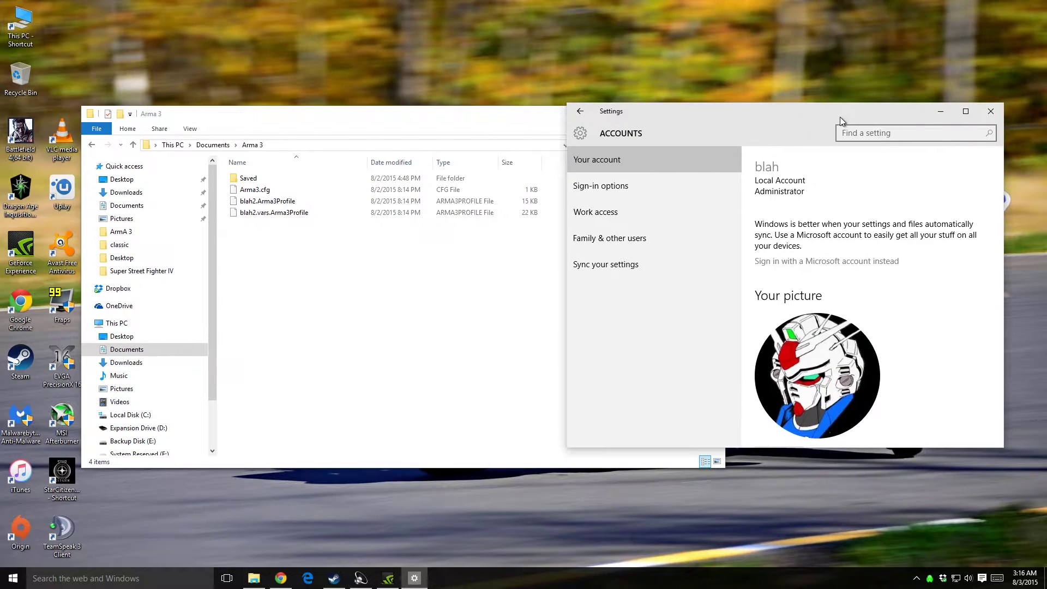
pyautogui.click(345, 123)
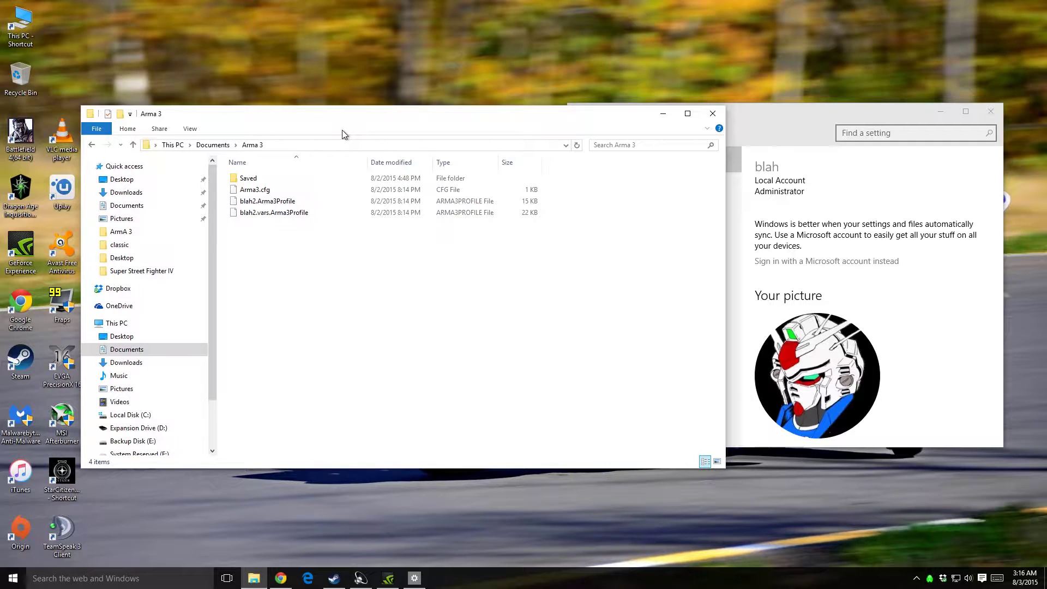
pyautogui.click(260, 201)
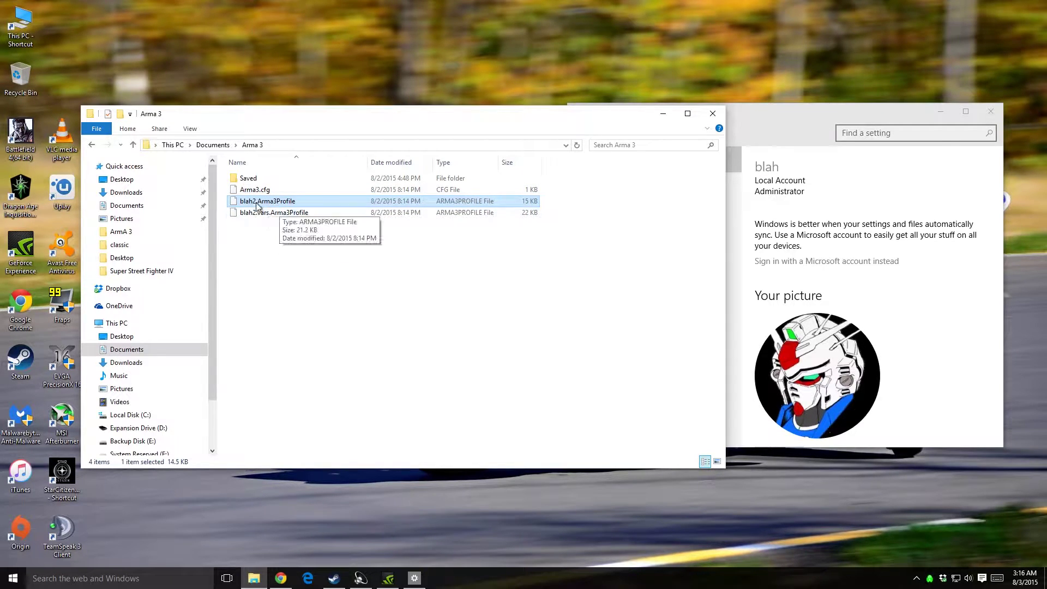
pyautogui.rightClick(267, 202)
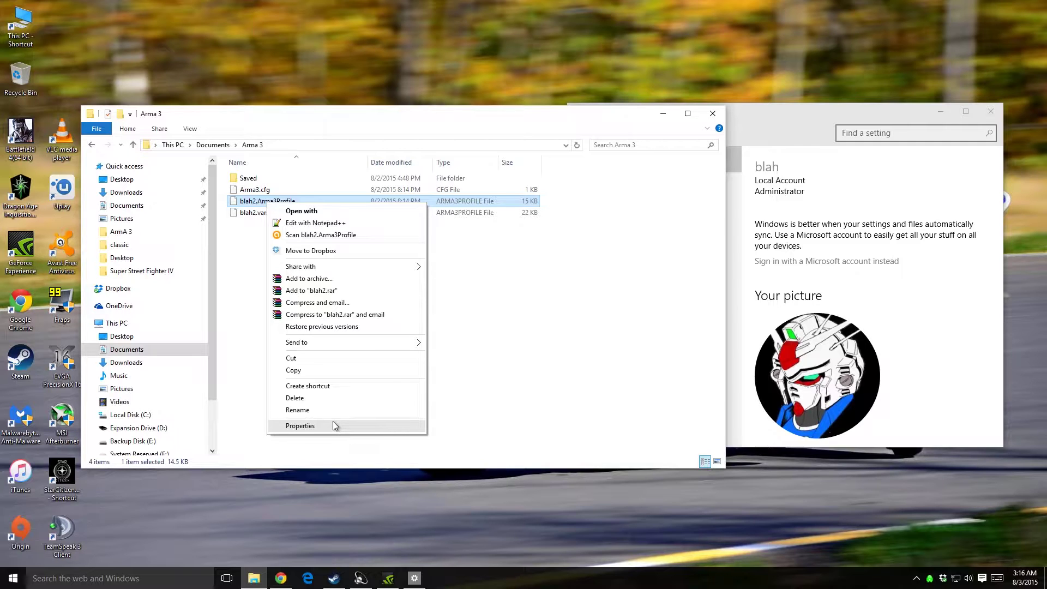
# - Restore File Explorer from the taskbar and reopen the Documents > Arma 3 folder
pyautogui.click(254, 579)
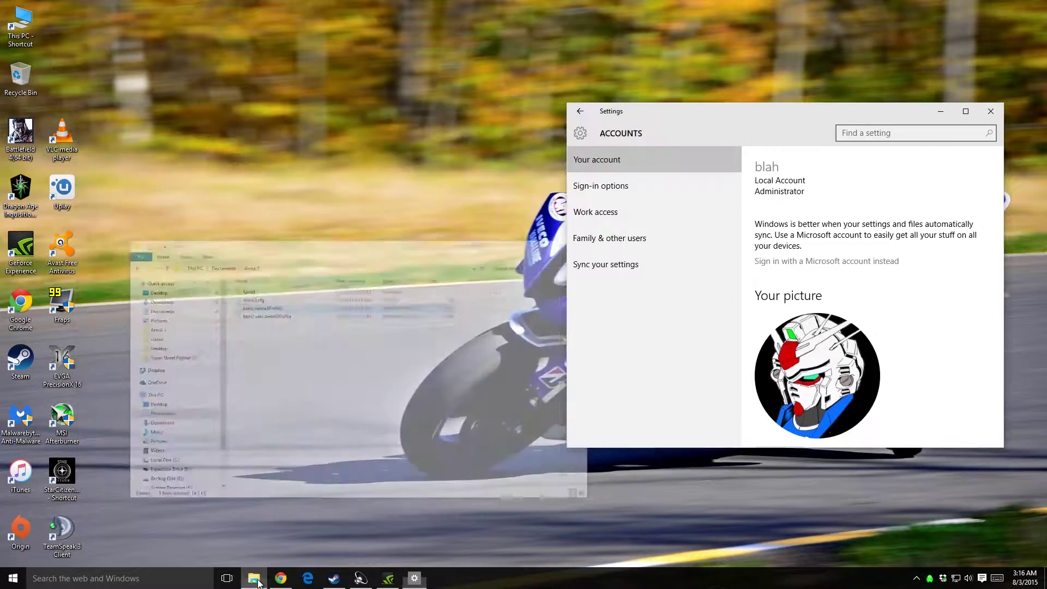
pyautogui.click(254, 579)
pyautogui.click(93, 145)
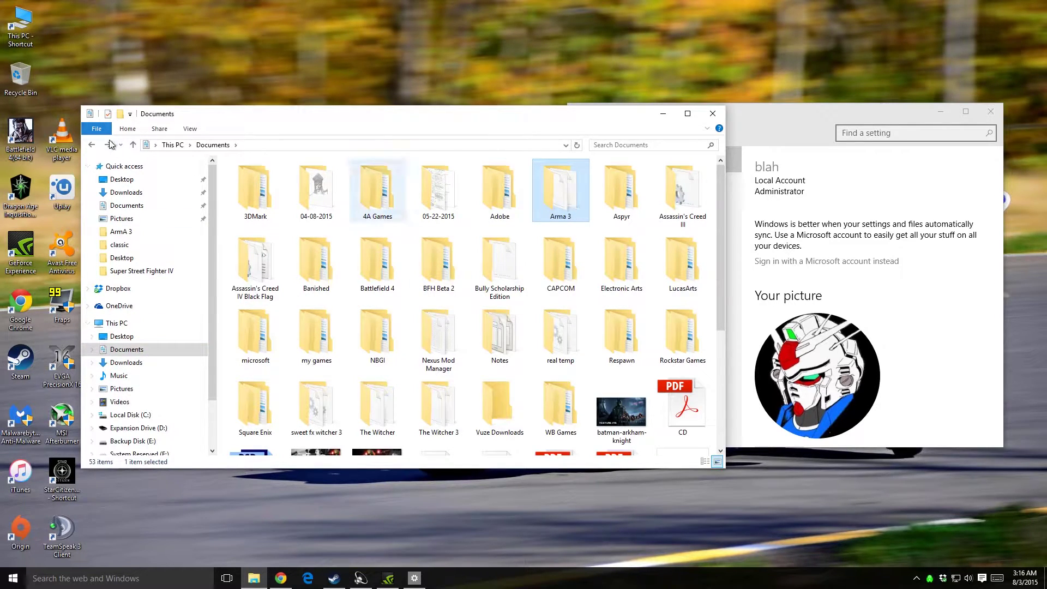
pyautogui.press('Return')
pyautogui.click(267, 200)
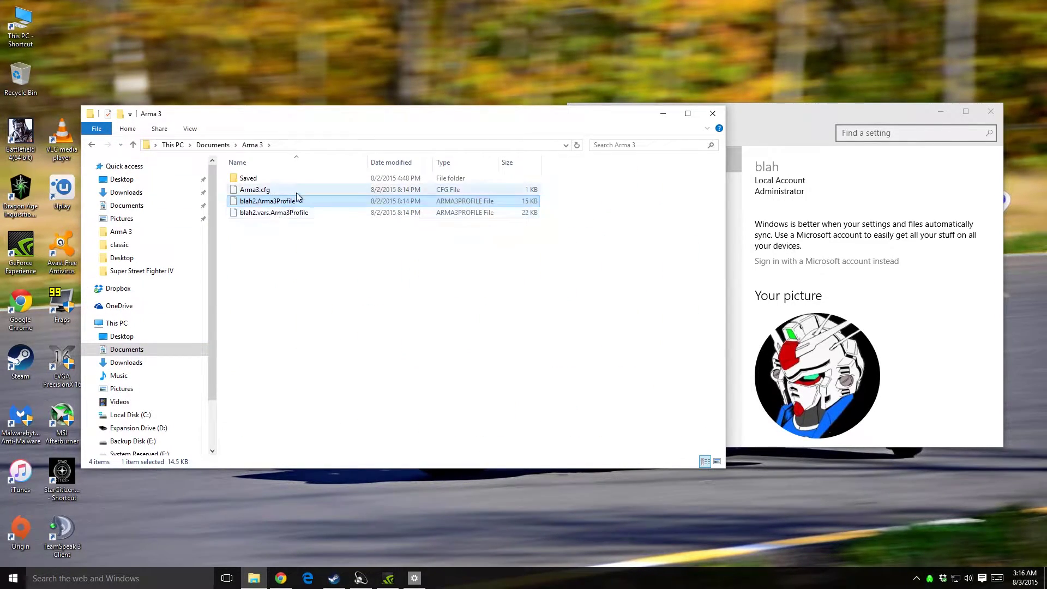
# - Rename blah2.Arma3Profile to blah.Arma3Profile
pyautogui.rightClick(266, 203)
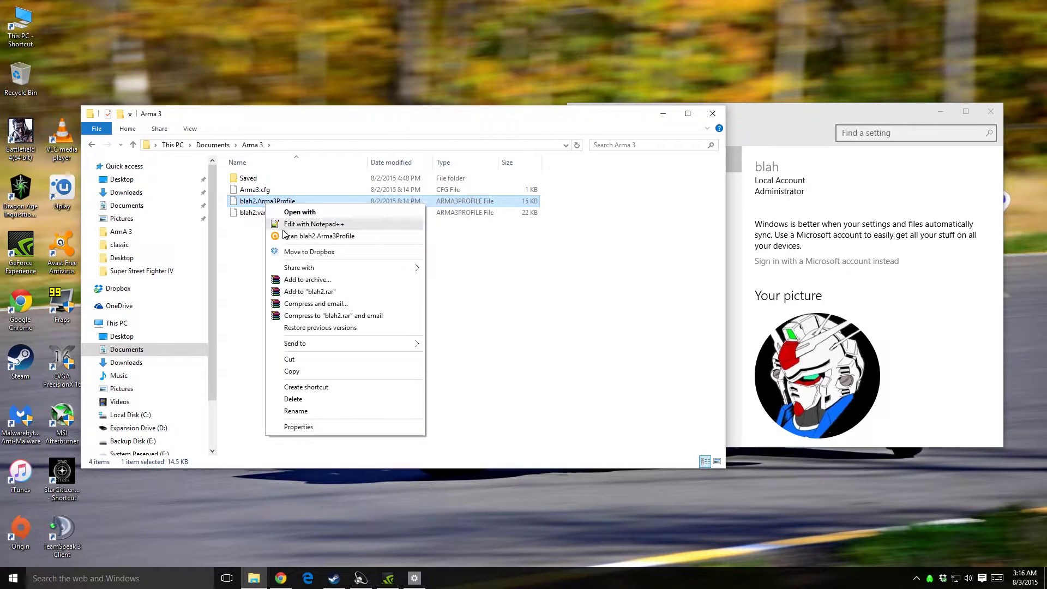
pyautogui.click(325, 411)
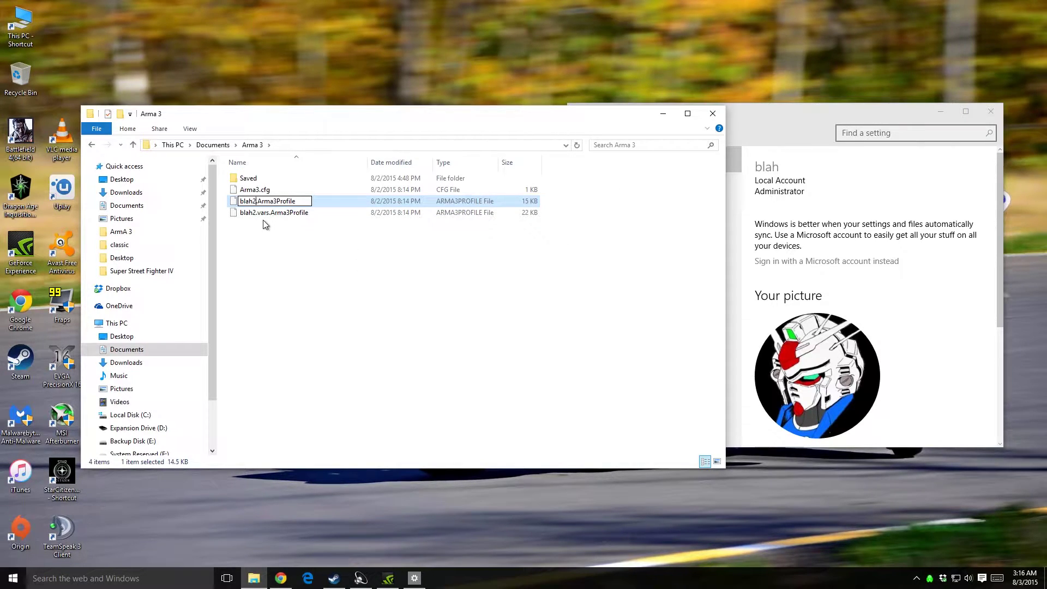
pyautogui.press('BackSpace')
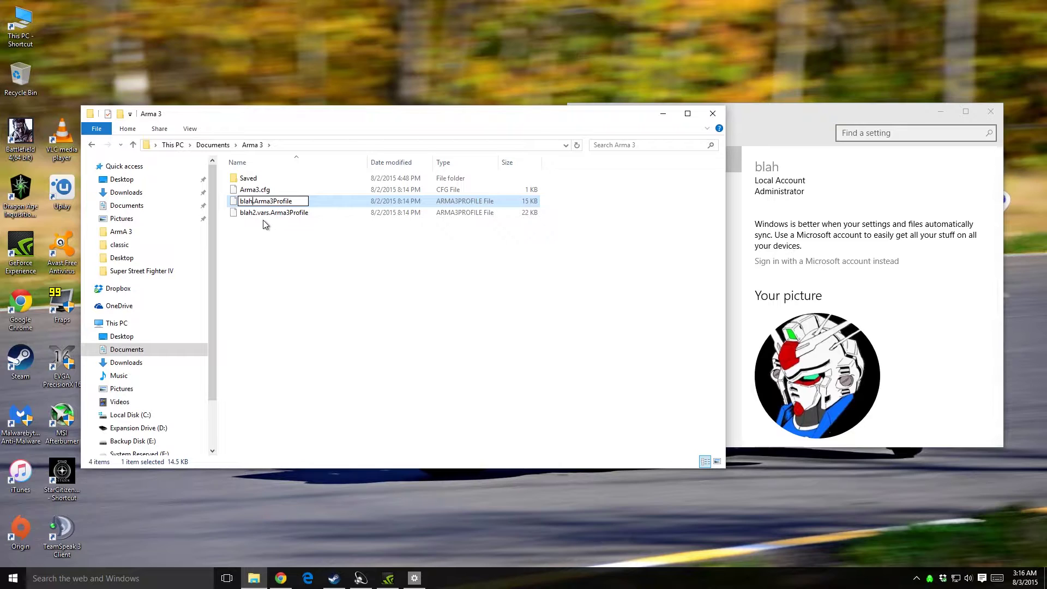
pyautogui.click(263, 214)
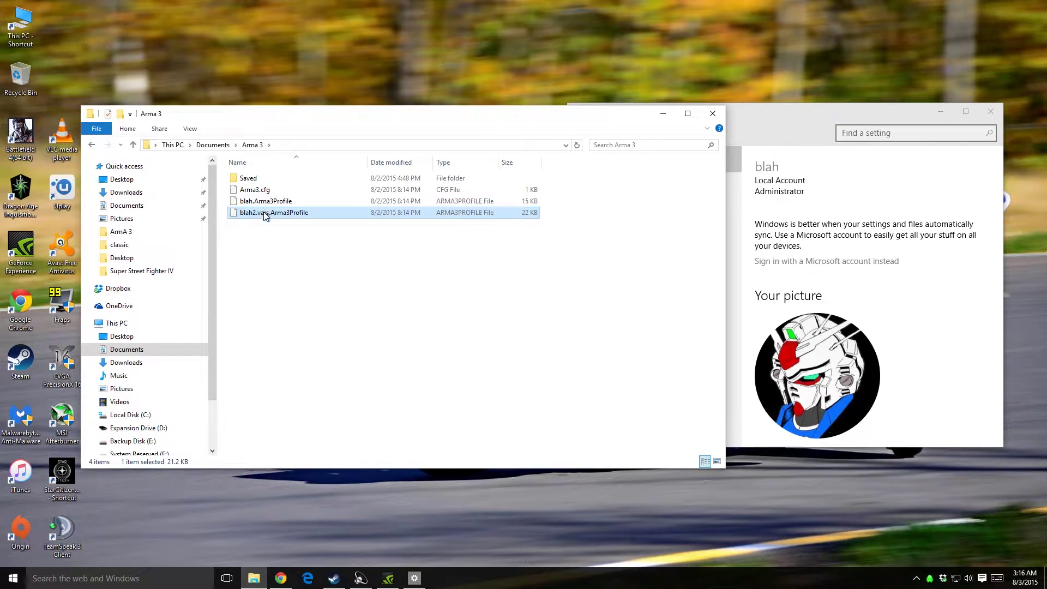
# - Rename blah2.vars.Arma3Profile to blah.vars.Arma3Profile
pyautogui.rightClick(264, 214)
pyautogui.click(312, 418)
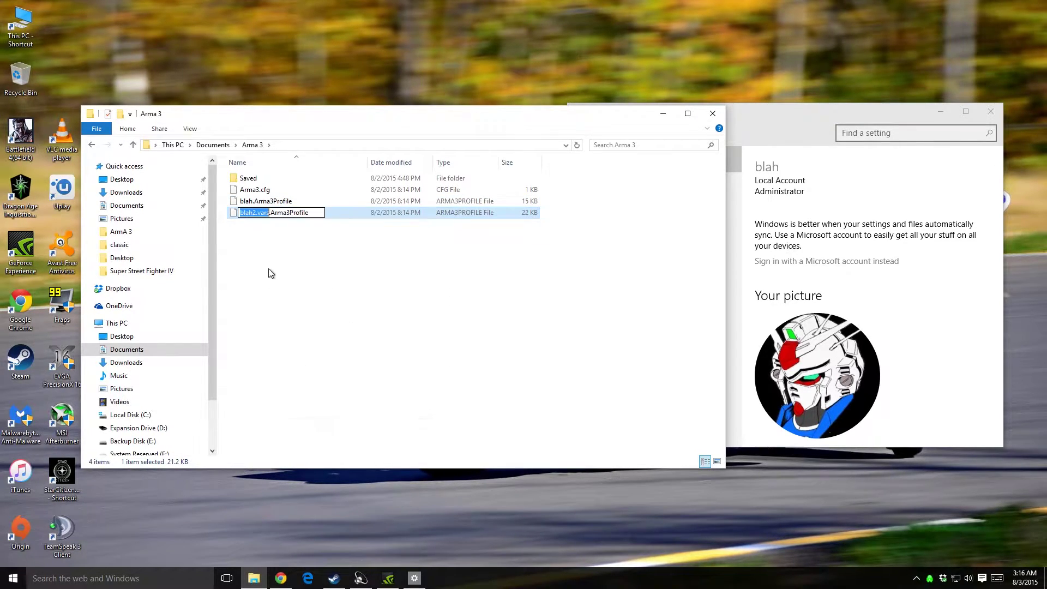
pyautogui.click(256, 212)
pyautogui.press('BackSpace')
pyautogui.click(312, 271)
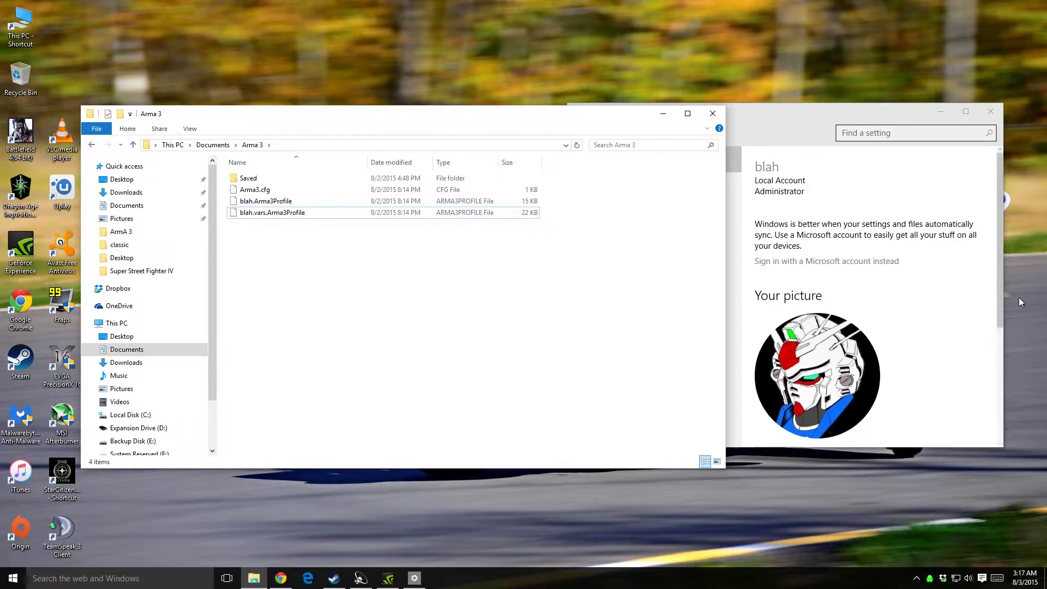
# - Close the Windows Settings Accounts window, leaving the Arma 3 folder open
pyautogui.click(803, 131)
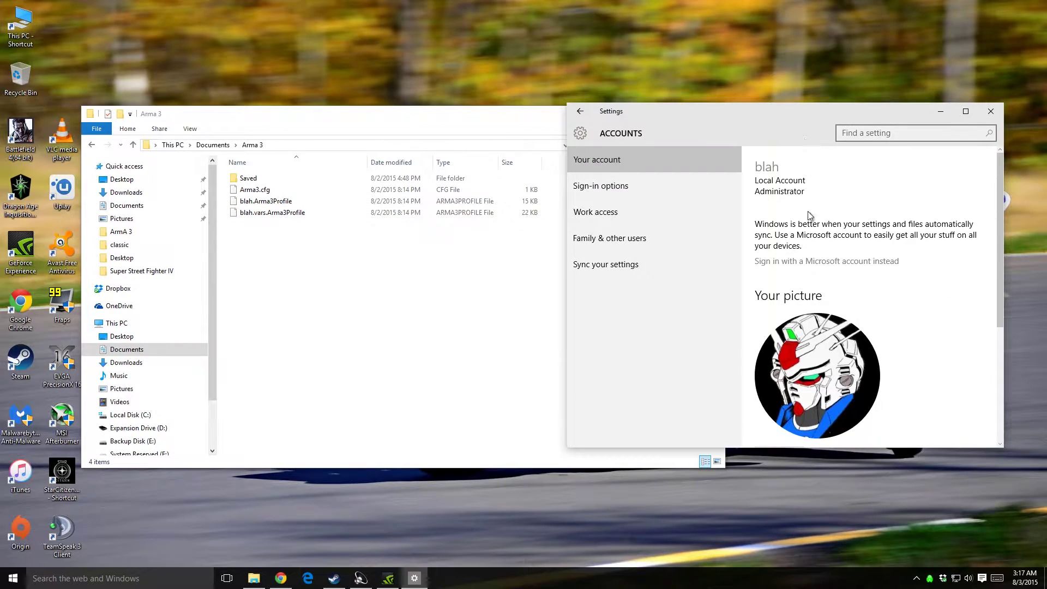
pyautogui.scroll(-5, 809, 218)
pyautogui.scroll(4, 815, 257)
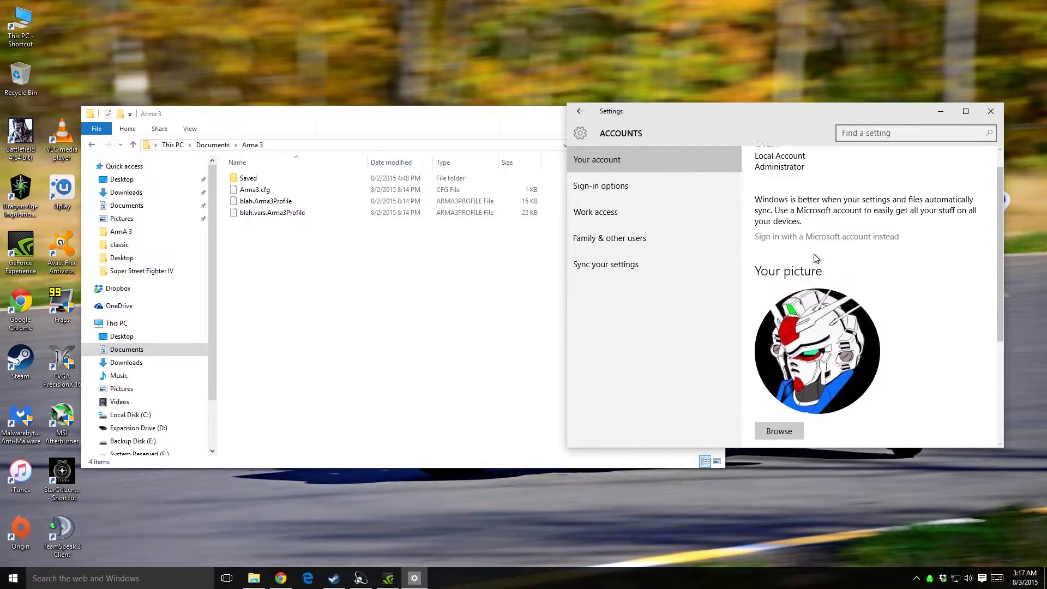
pyautogui.scroll(1, 815, 257)
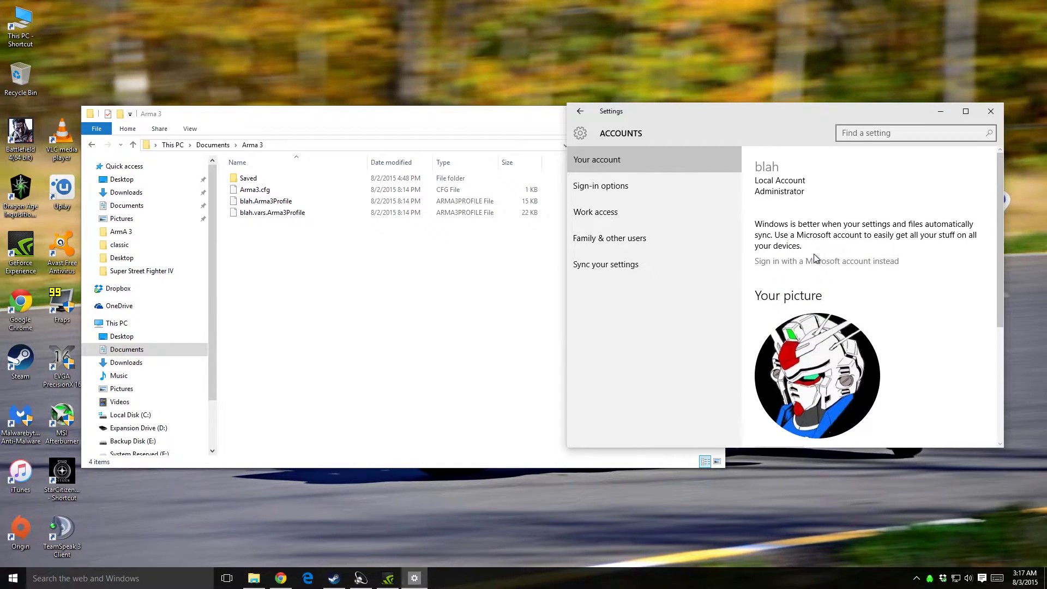
pyautogui.click(991, 111)
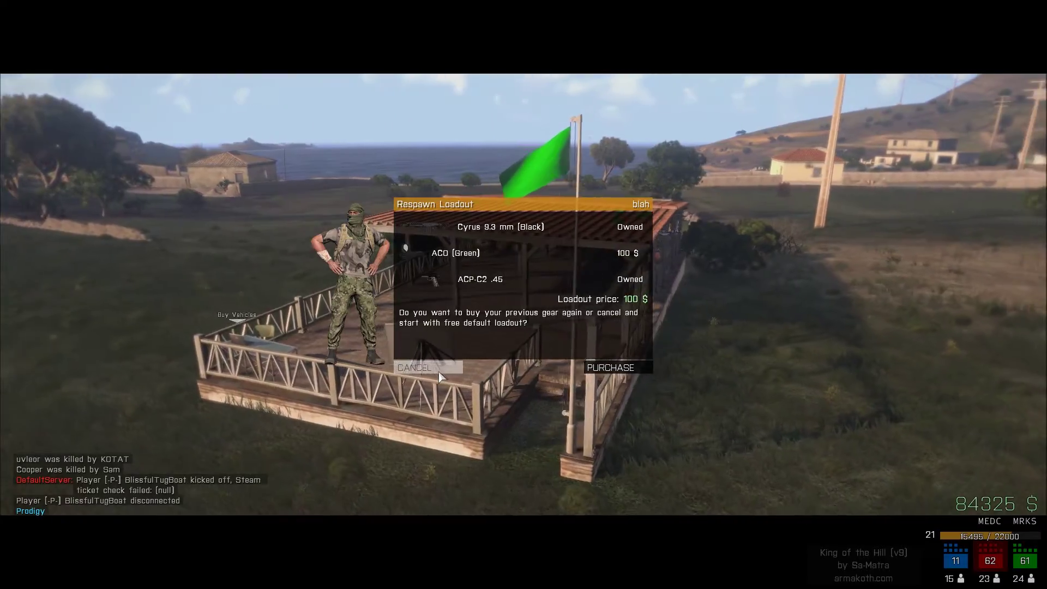
# - Respawn with the free default kit and open the loadout shop, dismissing the error
pyautogui.click(439, 376)
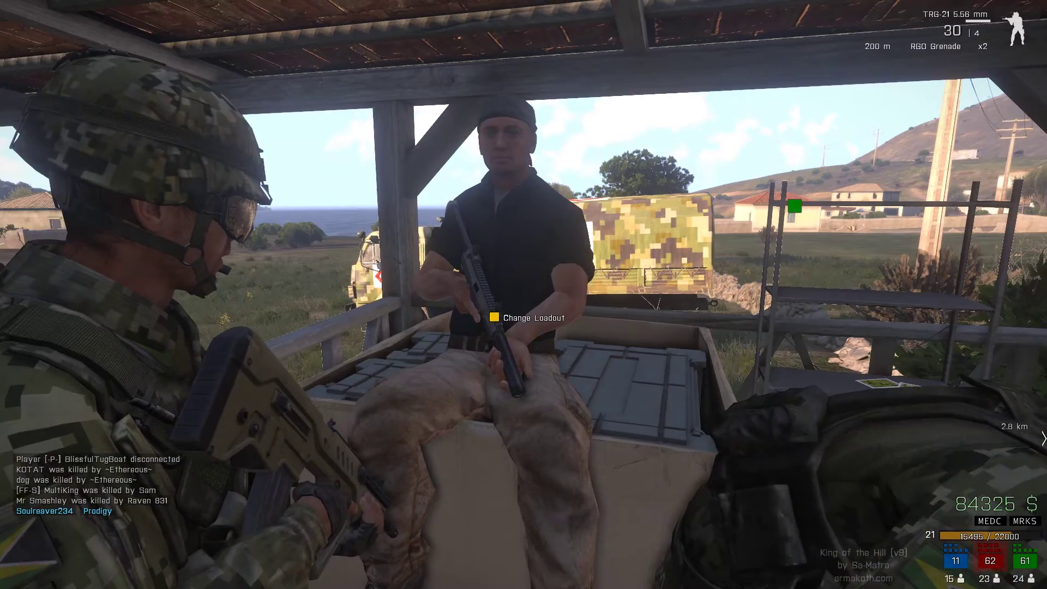
pyautogui.press('space')
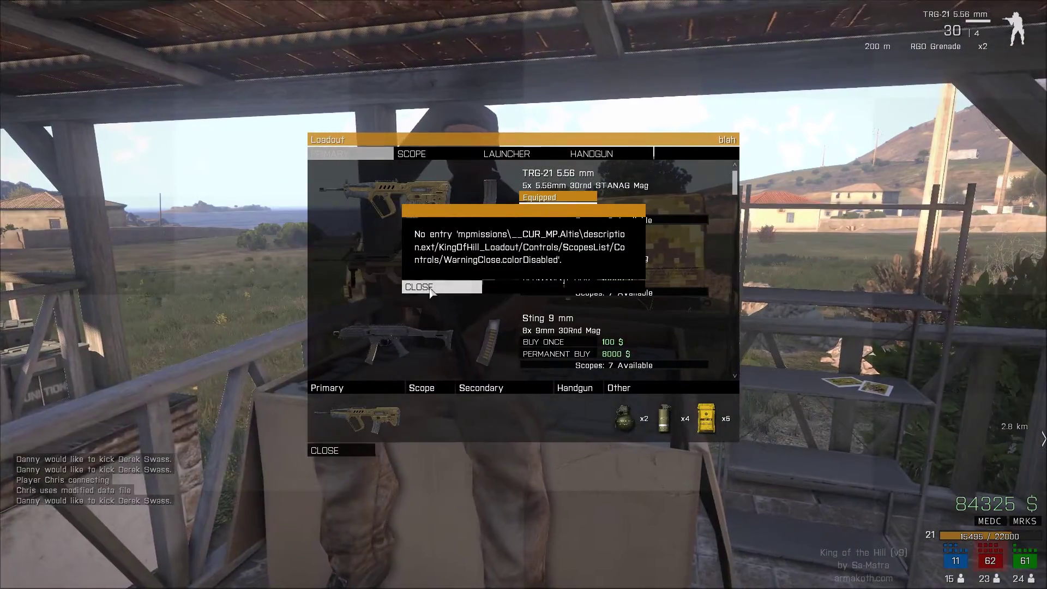
pyautogui.click(420, 287)
# - Equip the owned Cyrus 9.3 mm (Black) rifle as the primary weapon
pyautogui.scroll(-1, 446, 280)
pyautogui.scroll(-10, 445, 280)
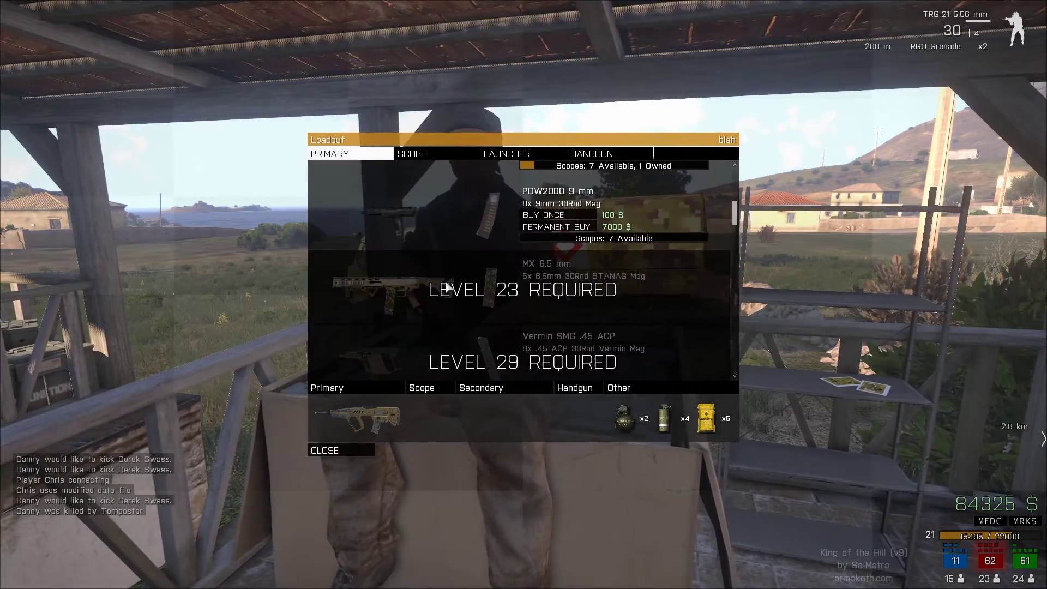
pyautogui.scroll(-10, 446, 280)
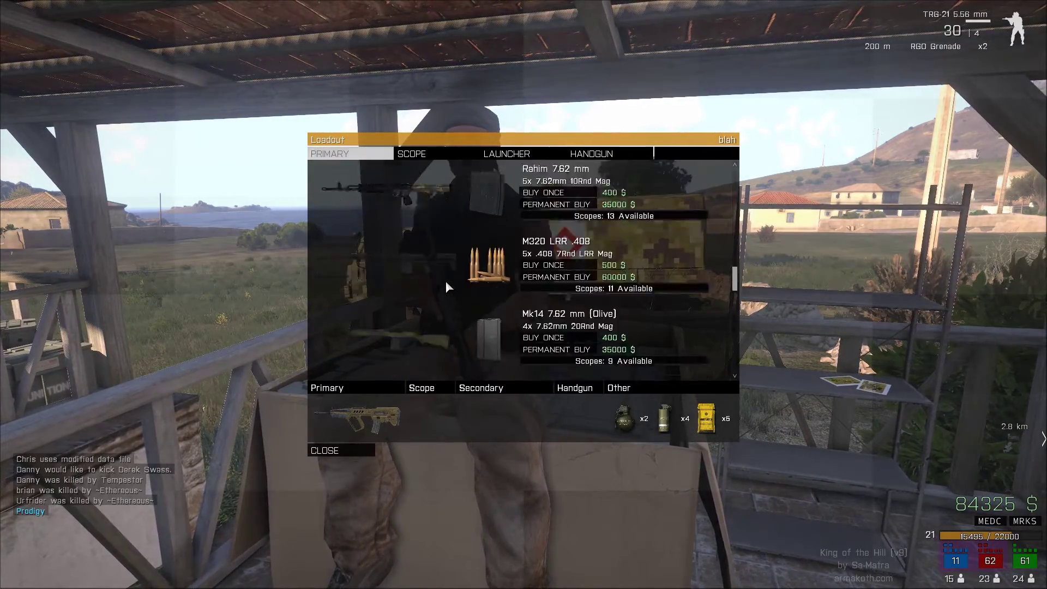
pyautogui.scroll(3, 446, 280)
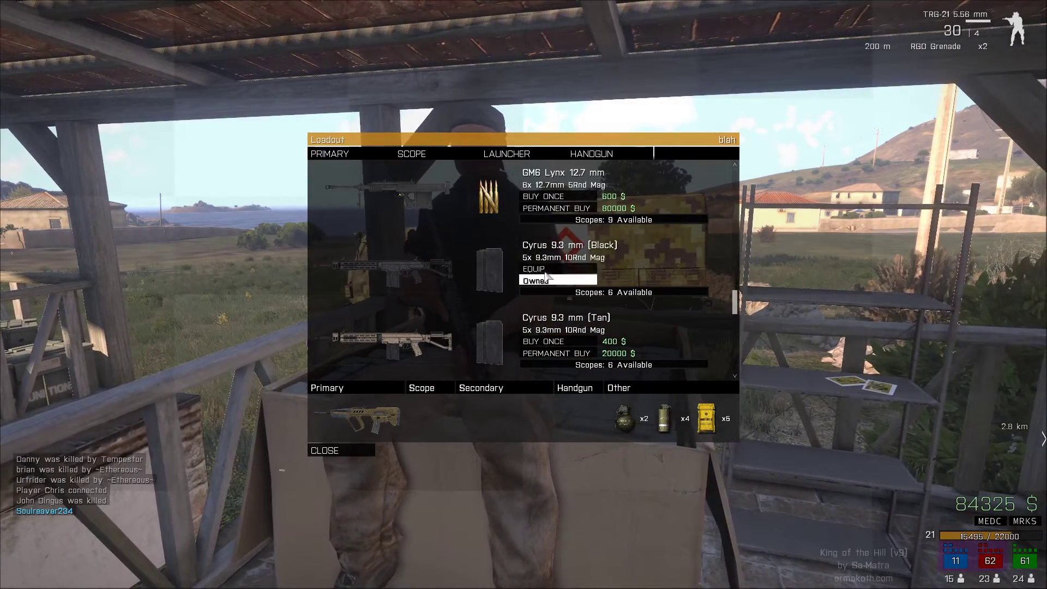
pyautogui.click(545, 269)
pyautogui.click(406, 157)
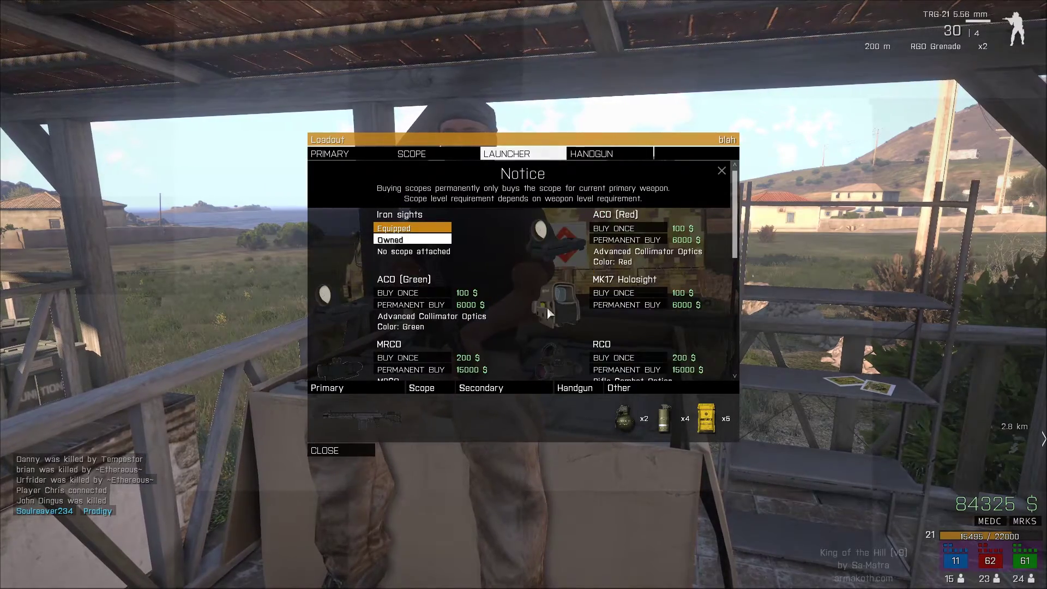
pyautogui.scroll(-5, 467, 302)
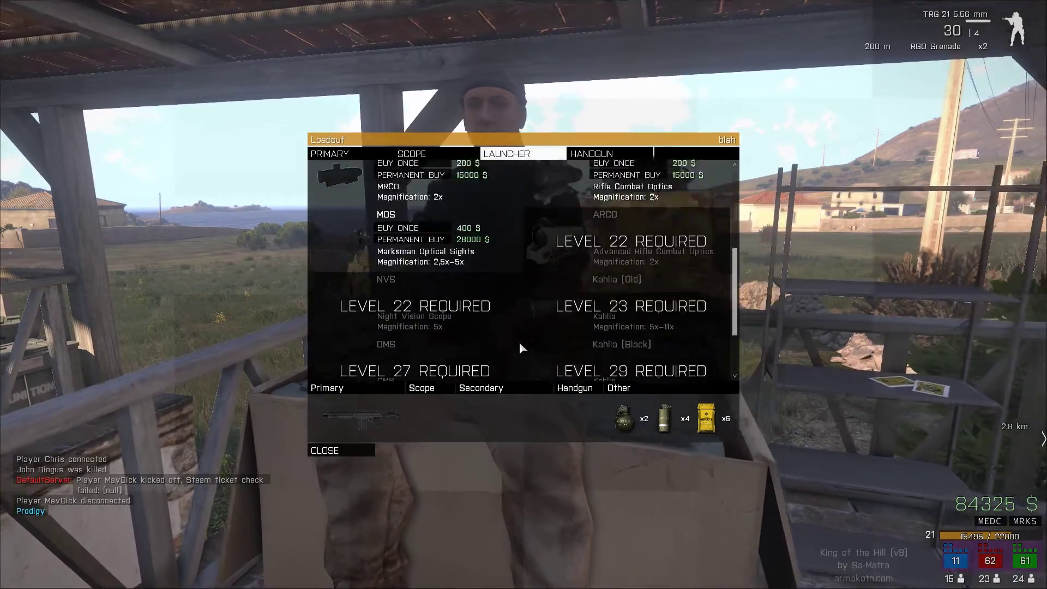
pyautogui.scroll(5, 519, 341)
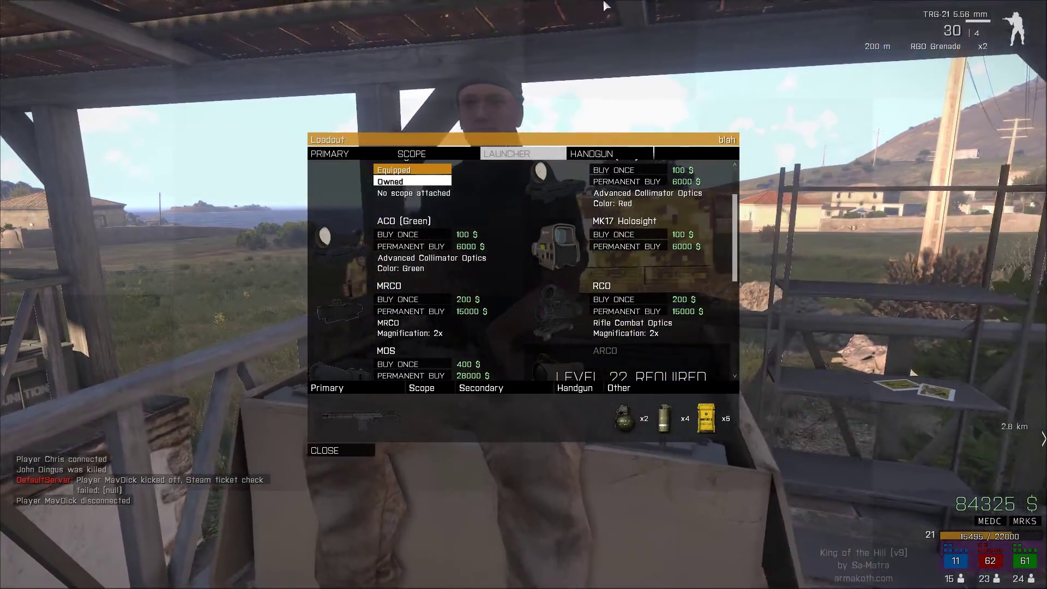
# - Equip the owned ACP-C2 .45 pistol, close the loadout screen and walk forward
pyautogui.click(592, 154)
pyautogui.scroll(-5, 495, 281)
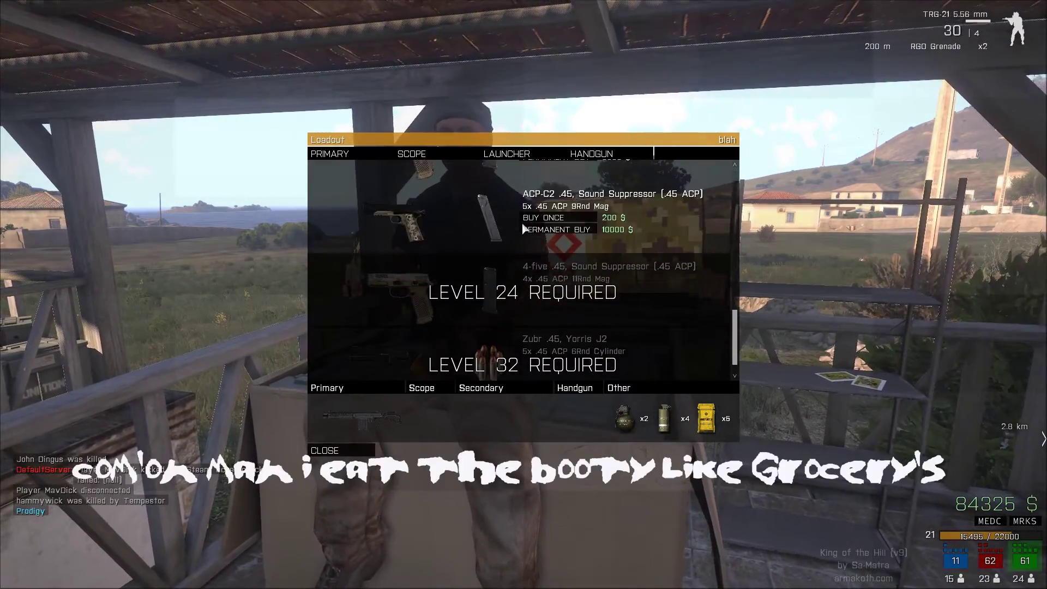
pyautogui.scroll(5, 522, 224)
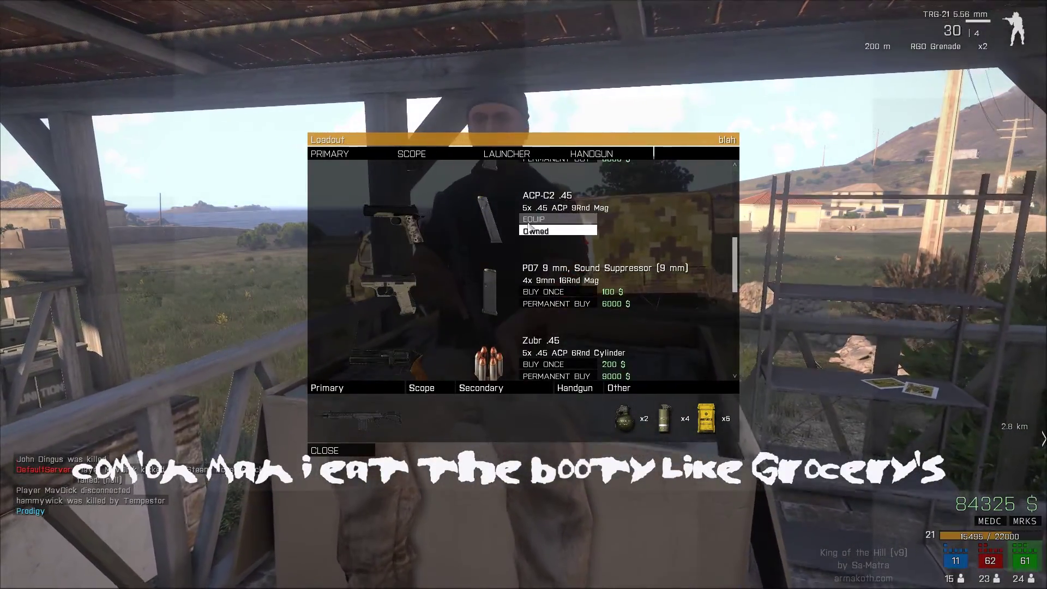
pyautogui.click(529, 220)
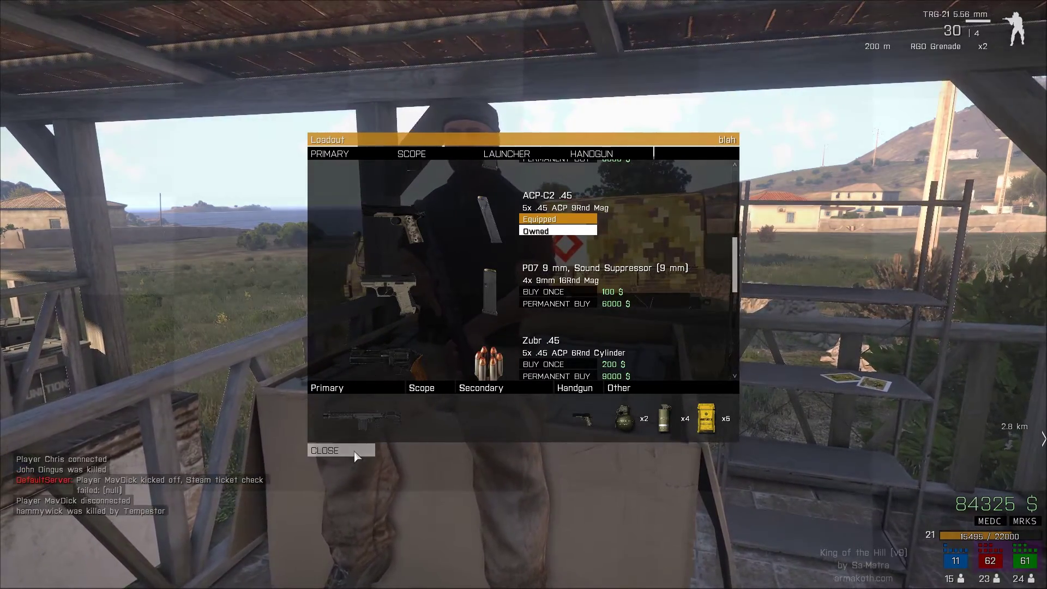
pyautogui.click(355, 455)
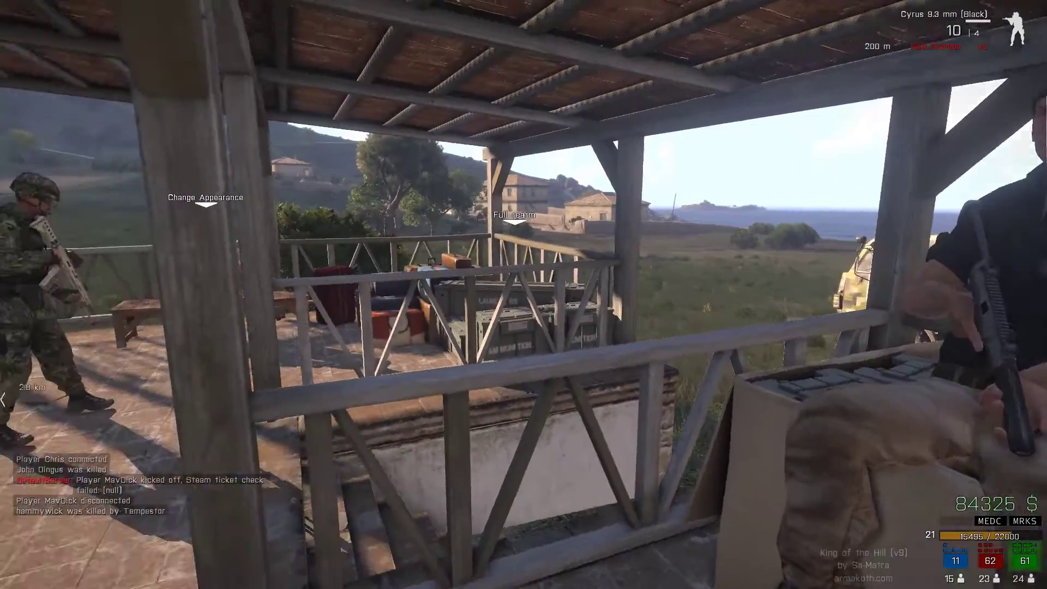
pyautogui.press('w')
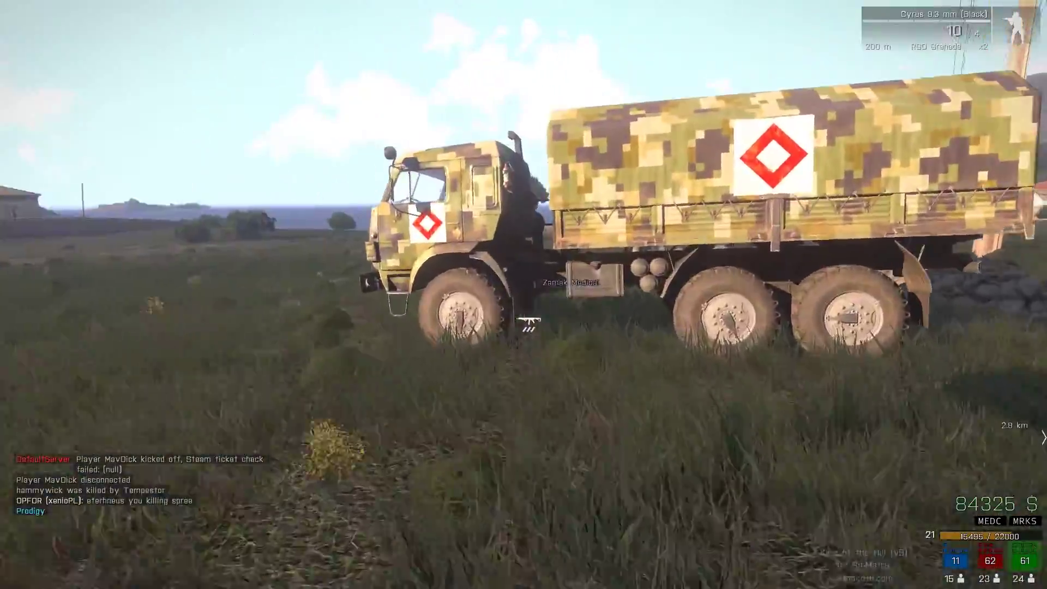
pyautogui.press('w')
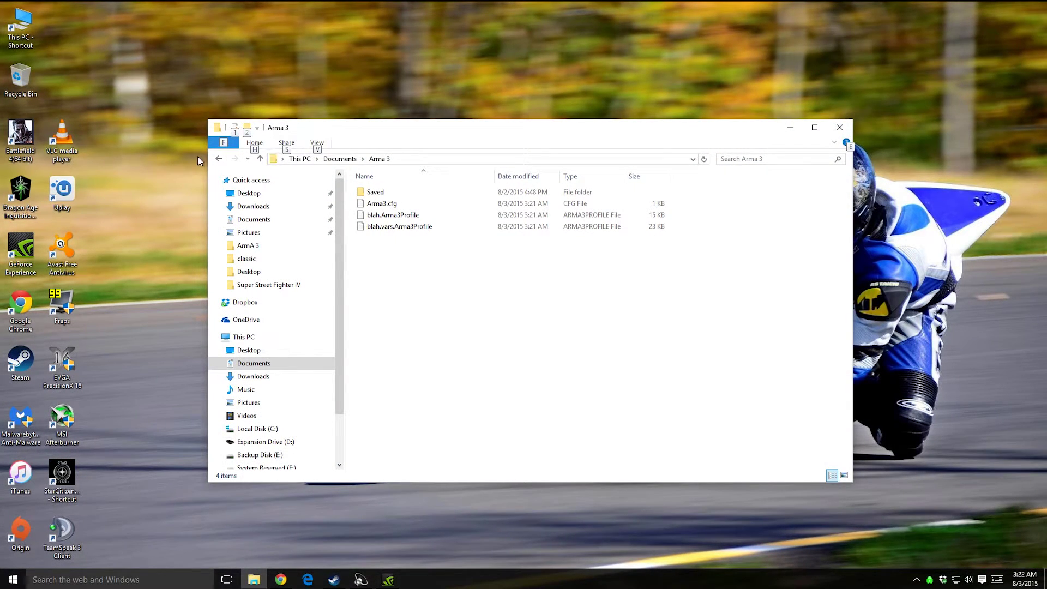
# - Go back to Documents and close the File Explorer window
pyautogui.click(219, 158)
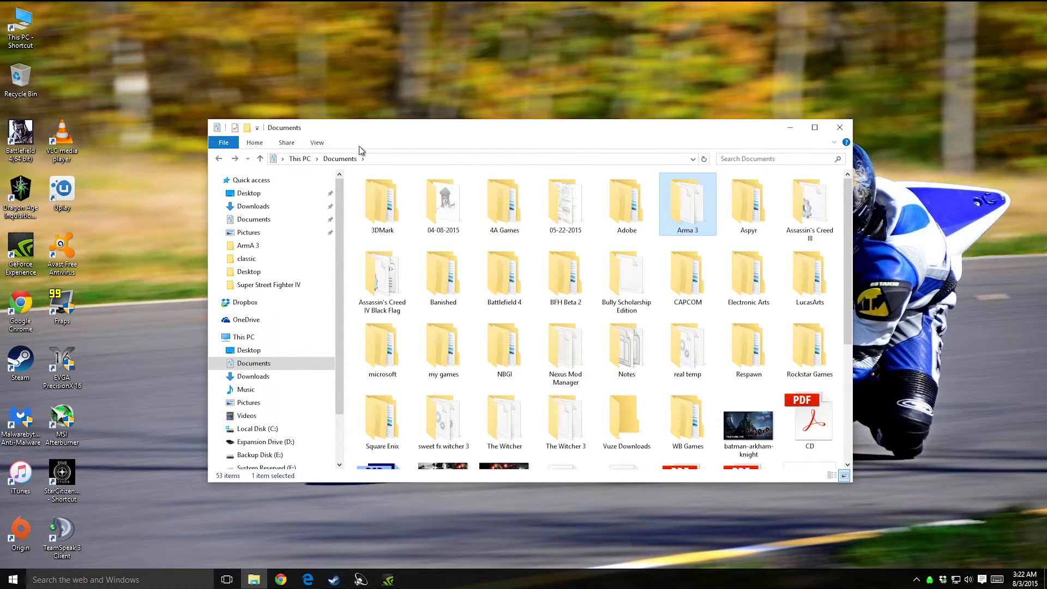
pyautogui.click(840, 126)
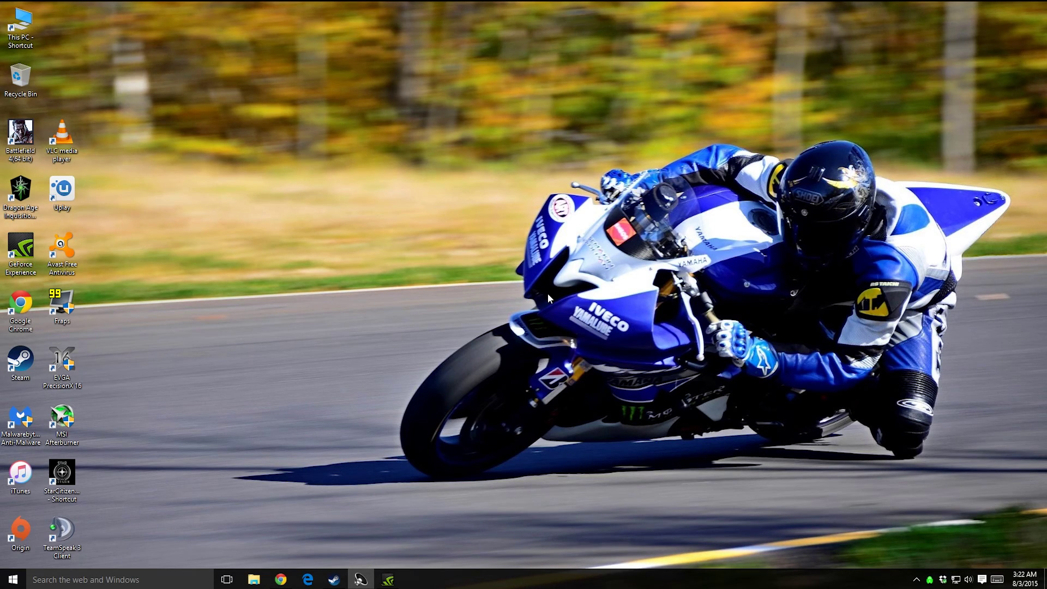
pyautogui.moveTo(387, 582)
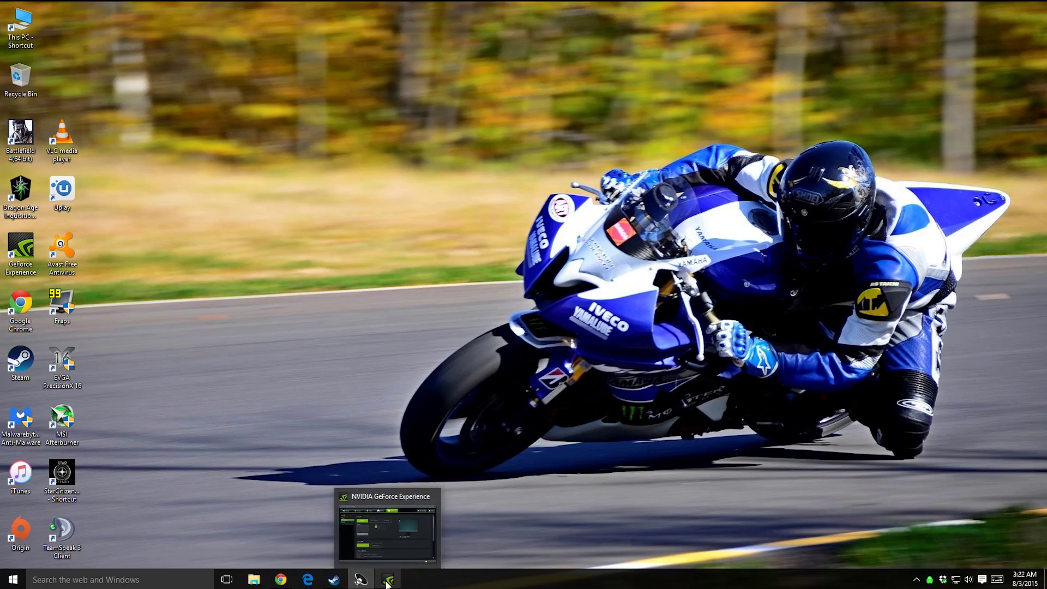